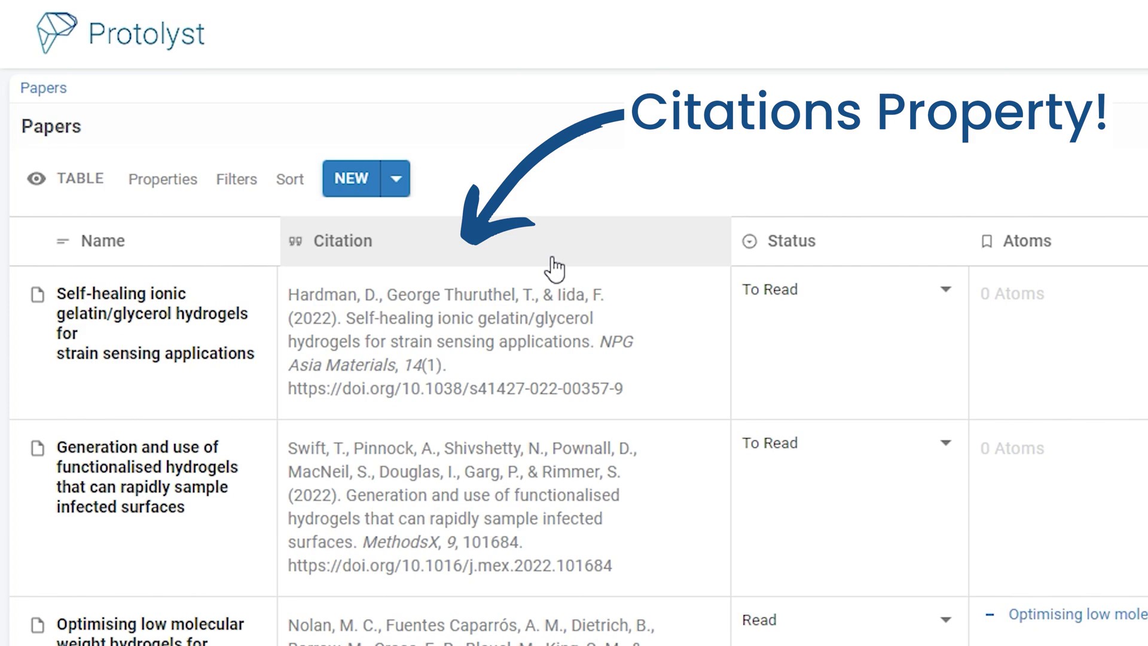
scroll(542, 547, "down", 10)
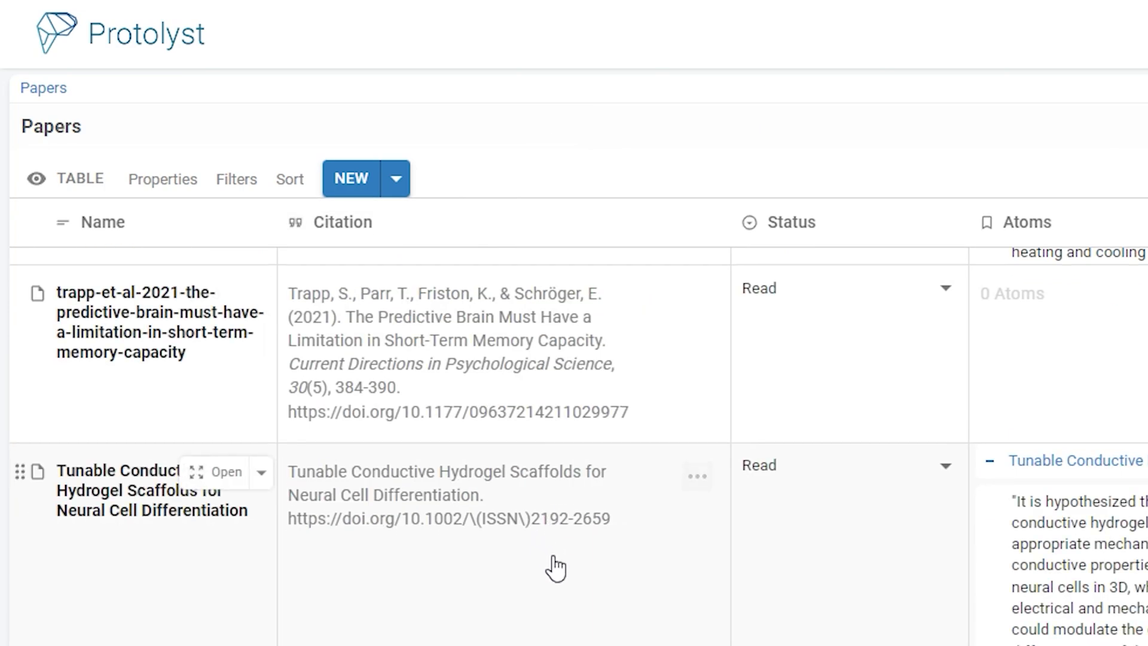
scroll(584, 620, "up", 10)
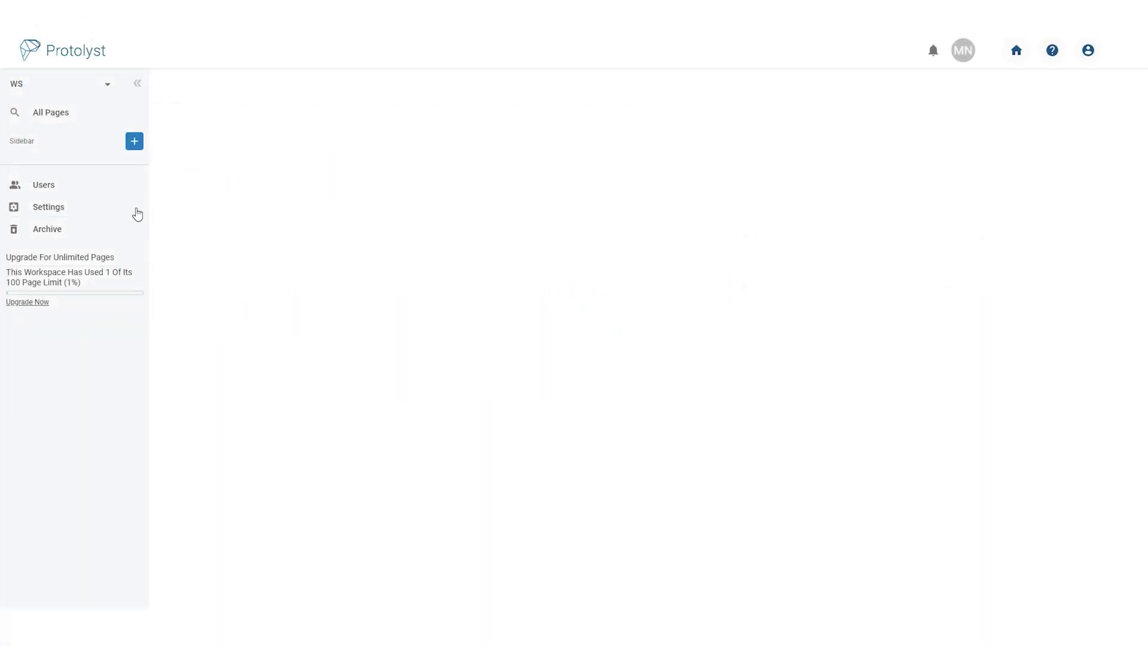
Create a new table page and name it Papers.
left_click(134, 143)
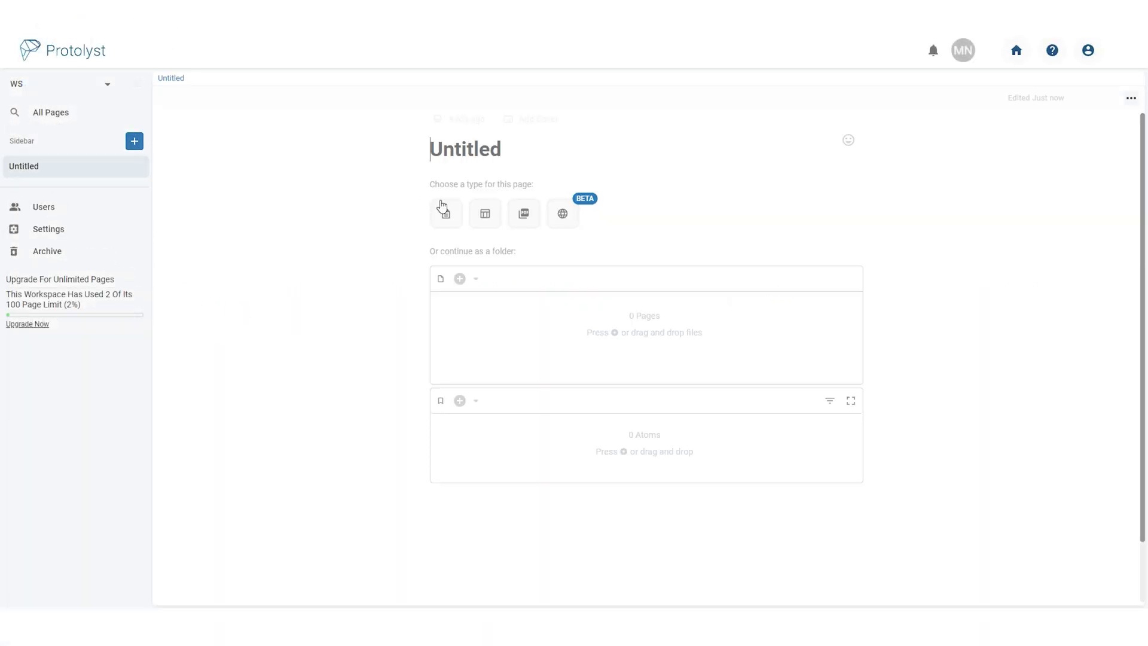
left_click(486, 215)
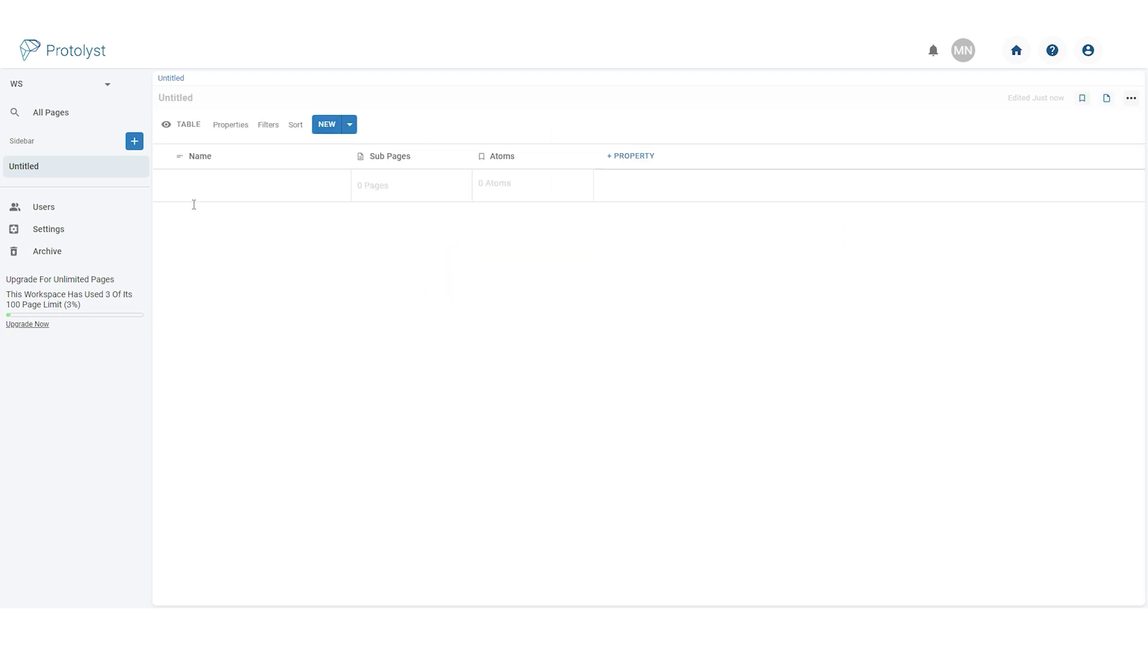
left_click(180, 99)
type("Papers")
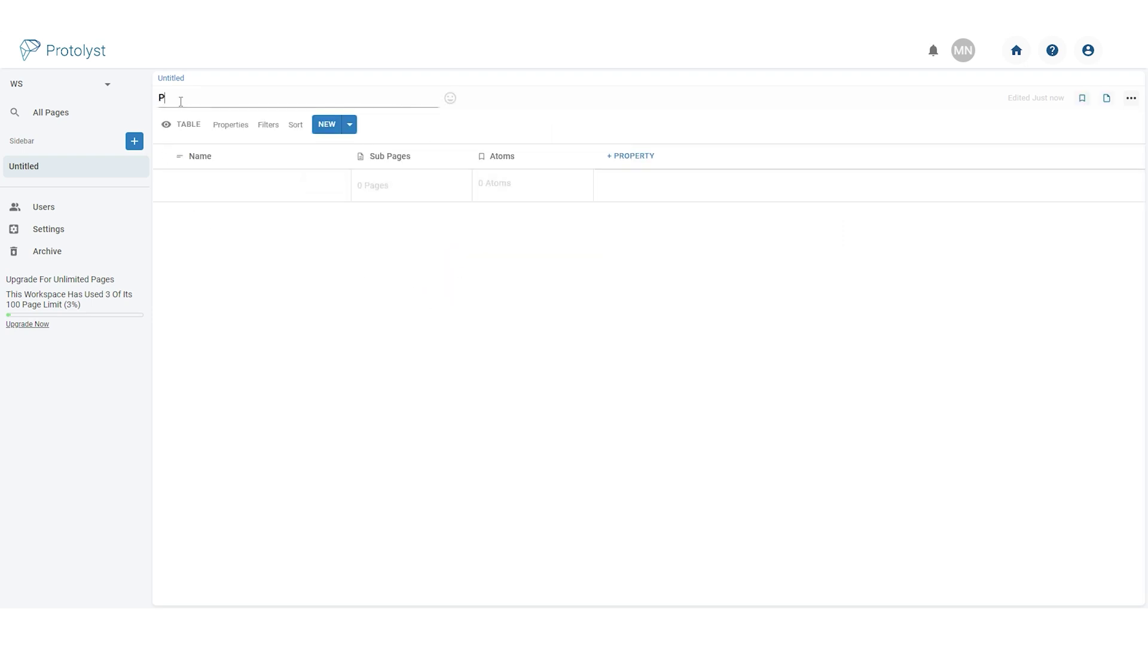
left_click(427, 280)
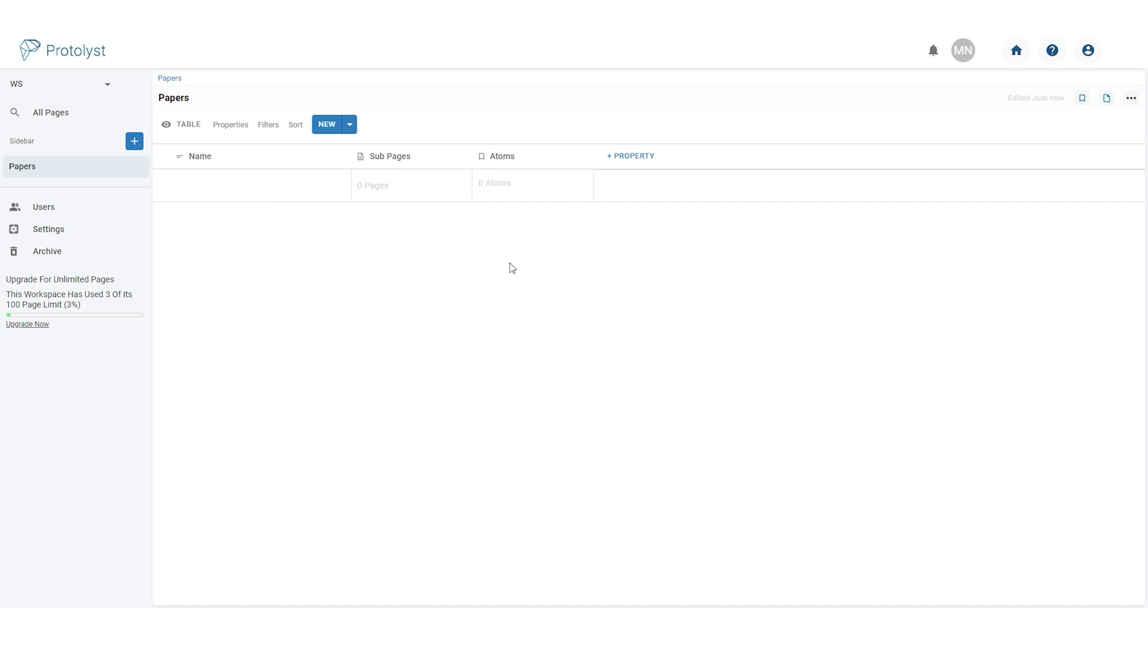
Change the Sub Pages column of the Papers table to a Citation property and name it Citation.
left_click(426, 160)
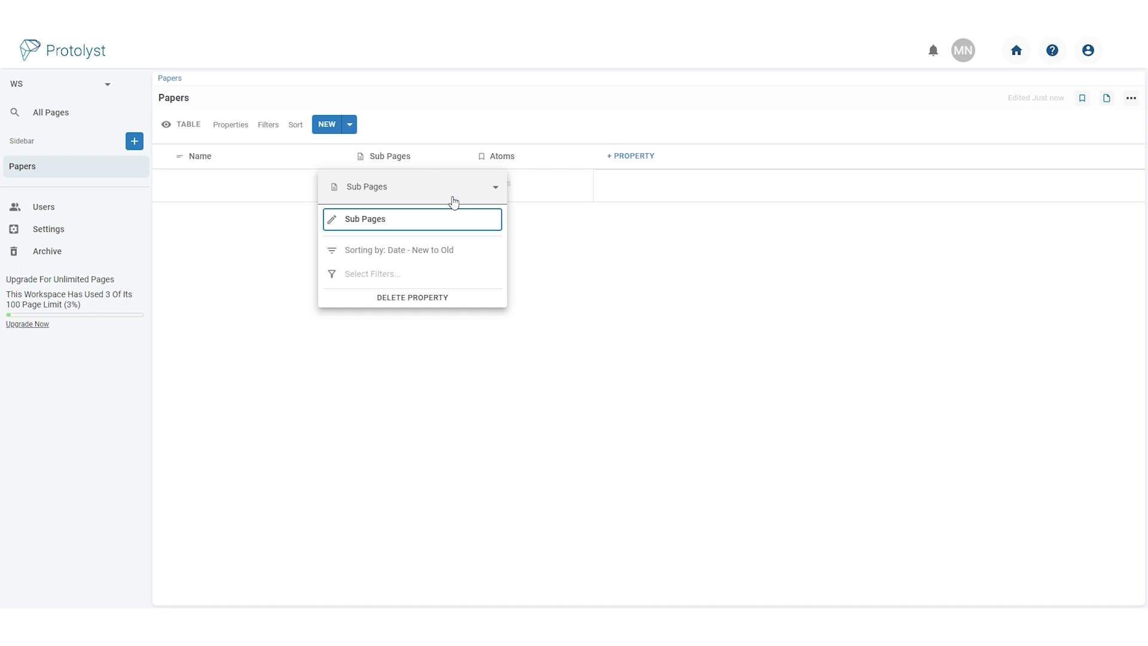
left_click(496, 191)
scroll(461, 367, "down", 1)
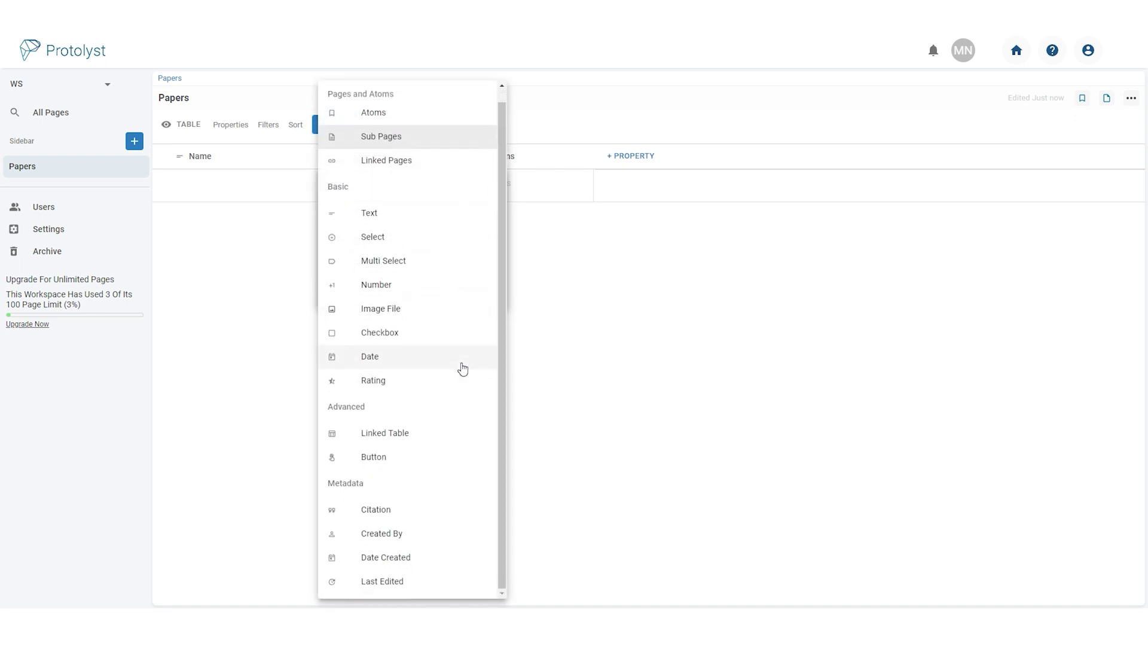
left_click(395, 518)
triple_click(419, 228)
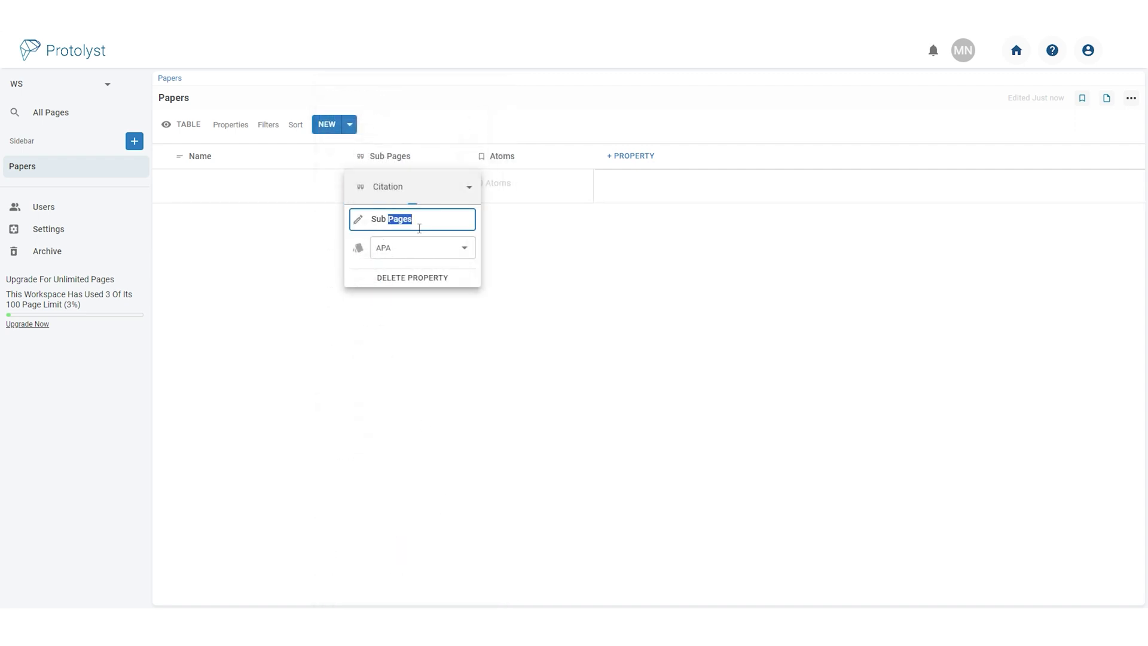
type("Citation")
Set the Citation property's referencing style to Harvard.
left_click(466, 248)
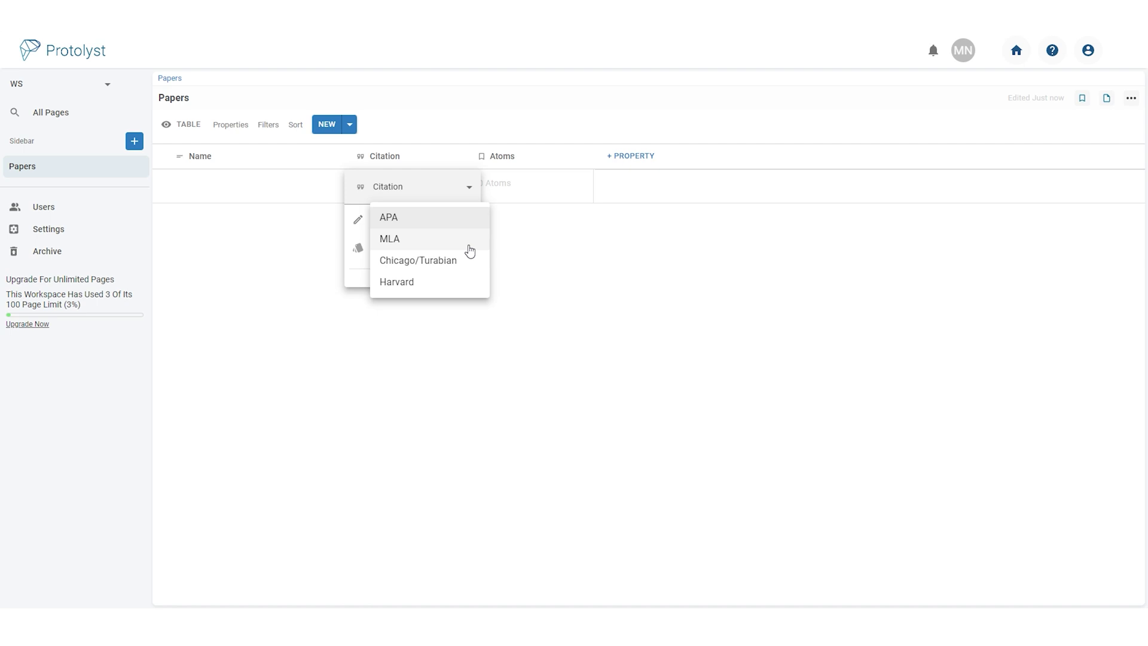
left_click(410, 284)
left_click(430, 331)
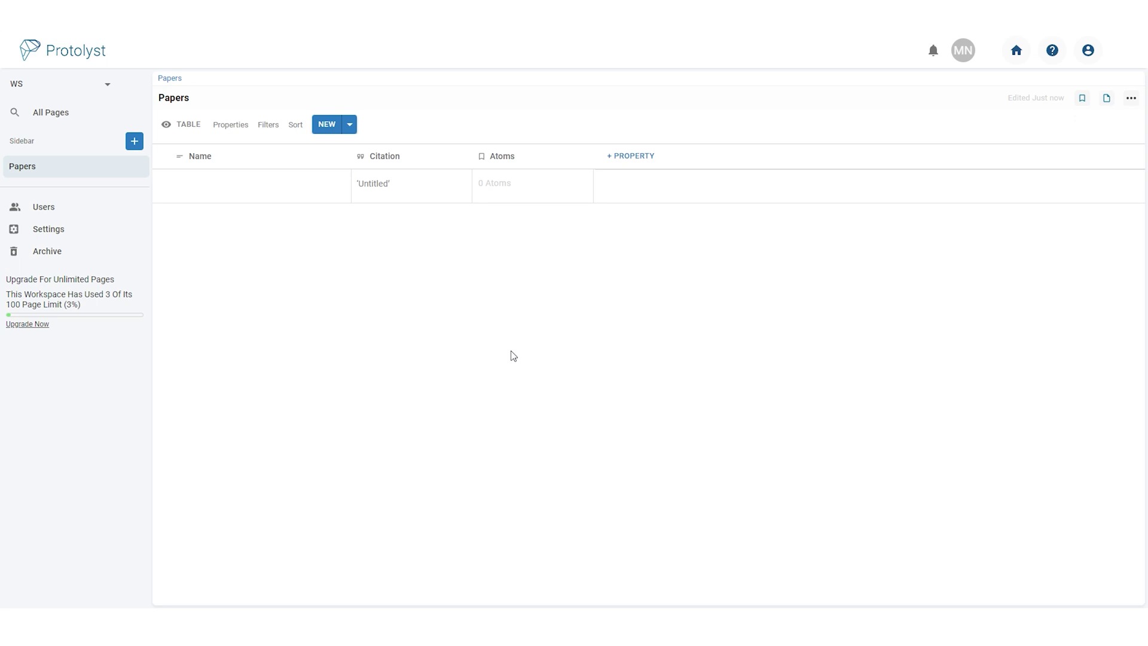
View the page types that can be added to the Papers table.
mouse_move(410, 185)
left_click(354, 129)
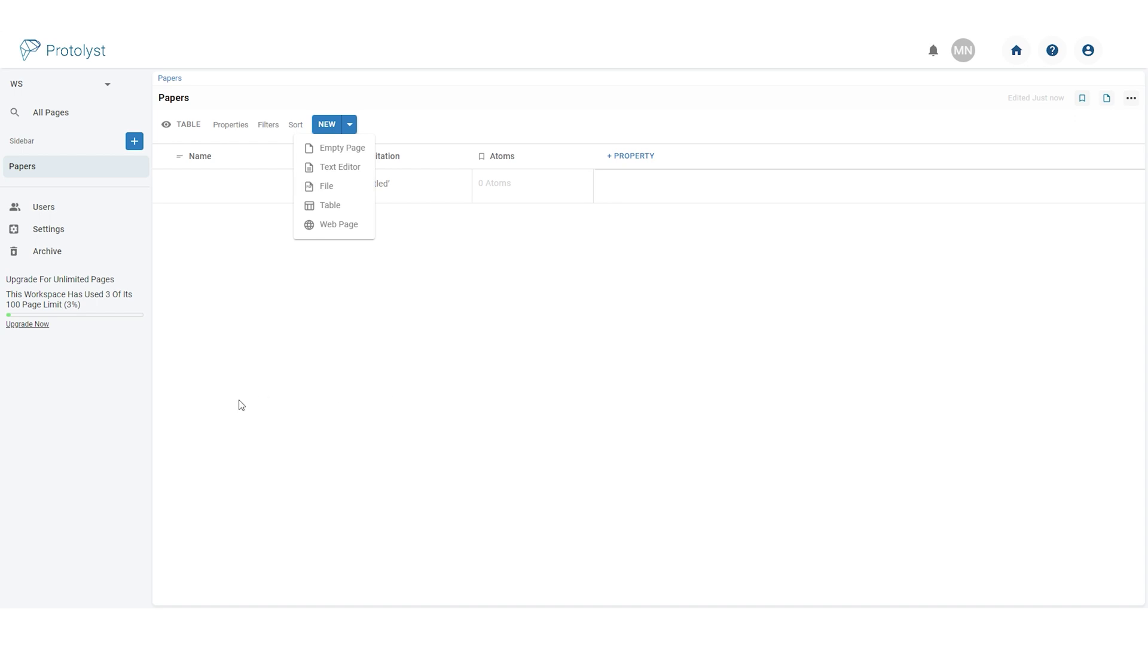
left_click(457, 330)
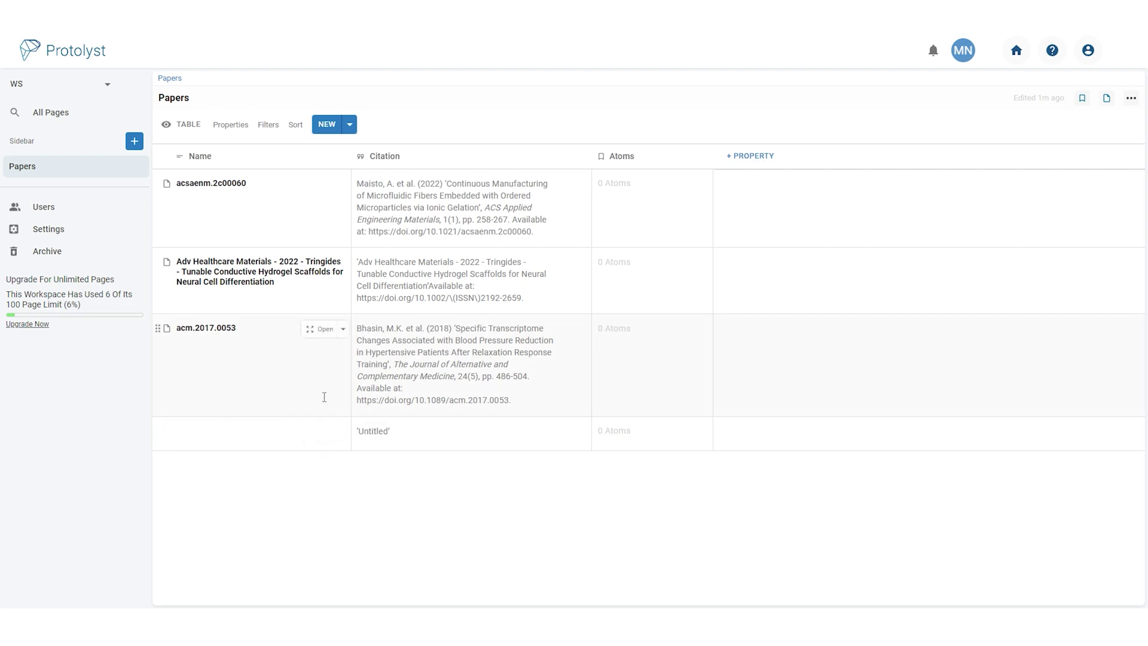
Open the acm.2017.0053 paper and capture the sentence starting "The stress response is a state of physiologic" as an Atom.
left_click(321, 333)
scroll(671, 355, "down", 5)
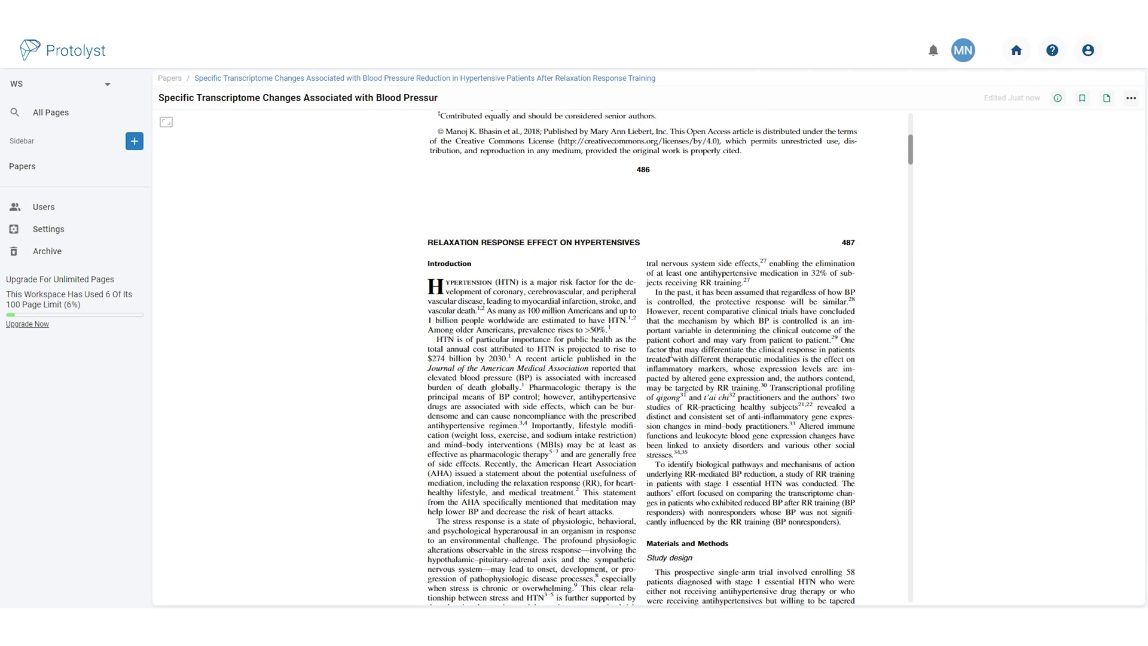
scroll(671, 352, "down", 3)
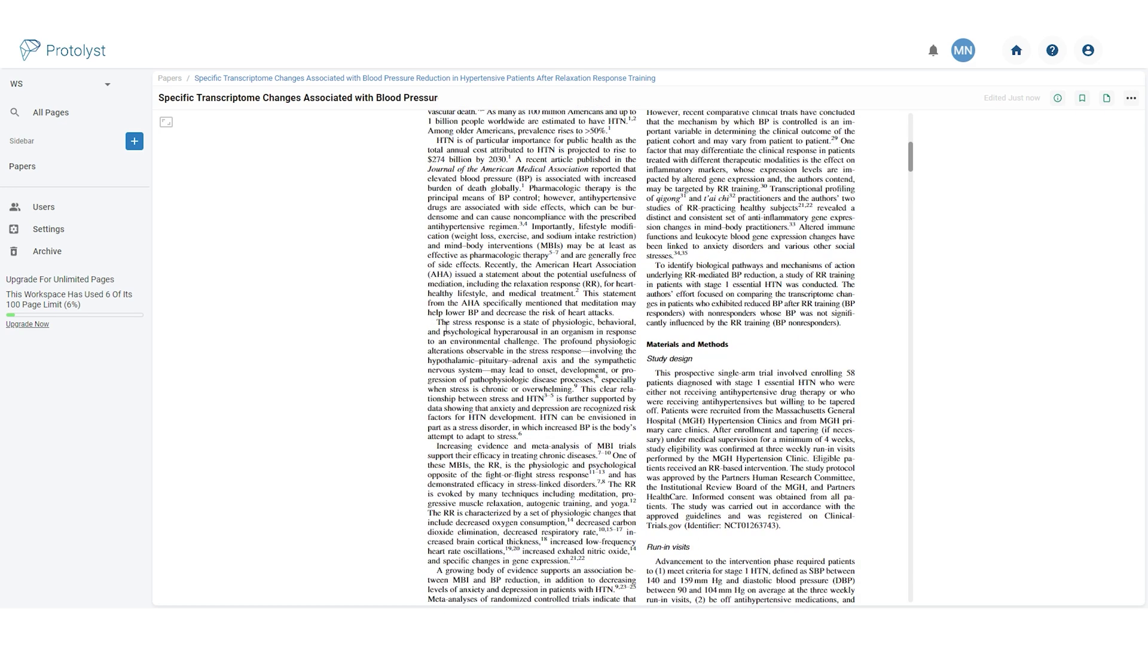
left_click_drag(436, 323, 540, 342)
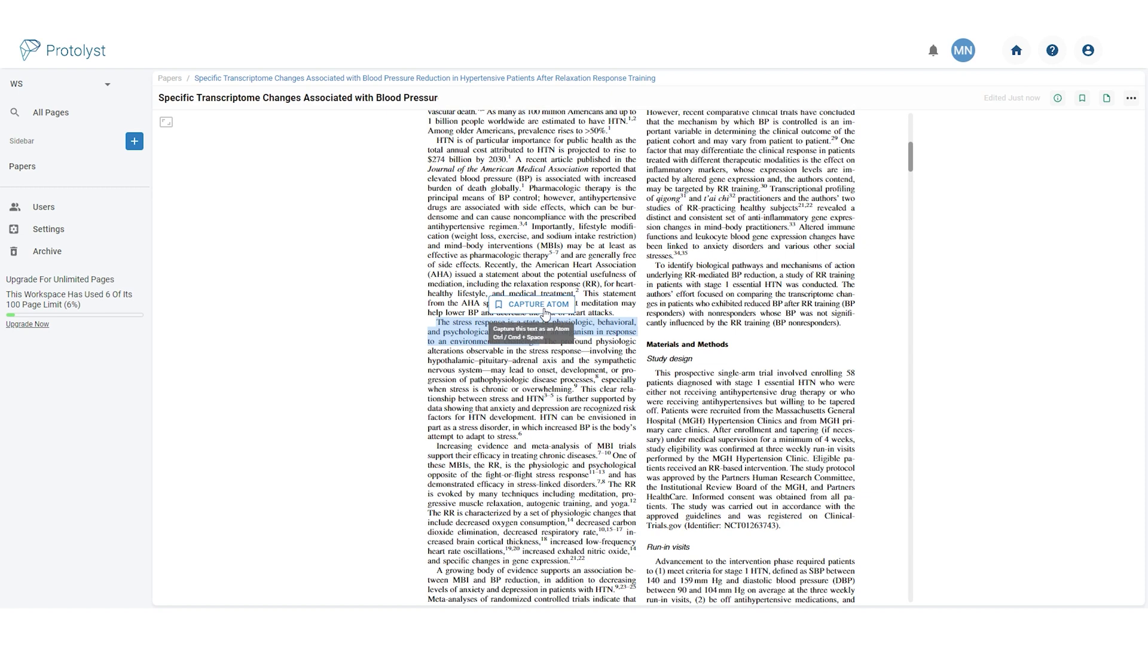
left_click(545, 308)
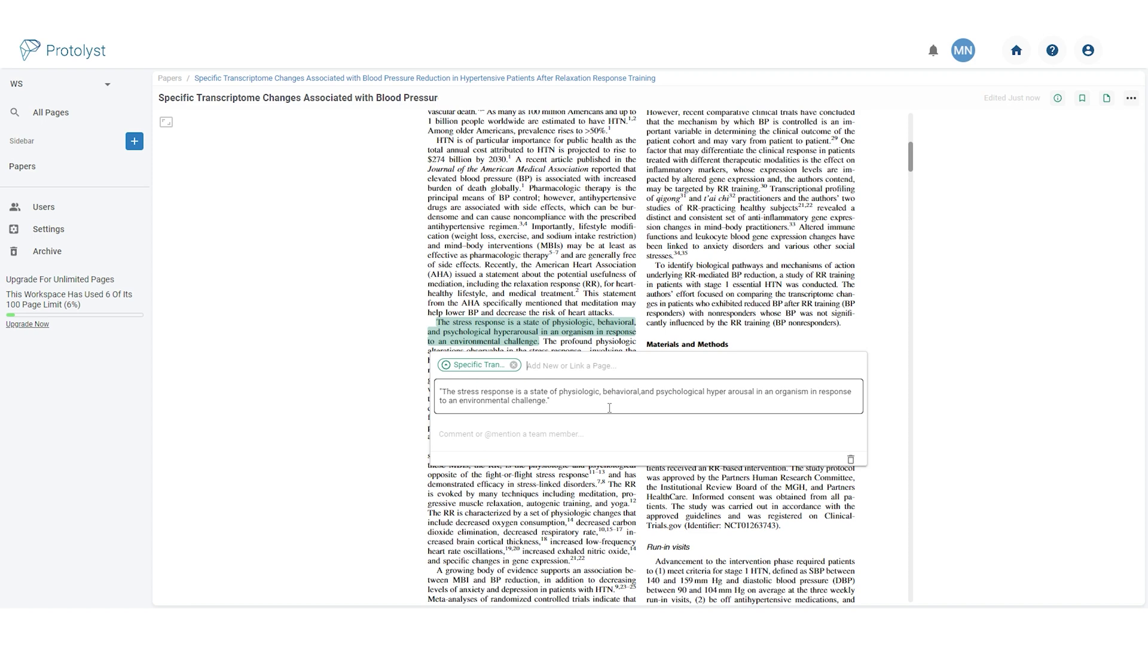
left_click(566, 495)
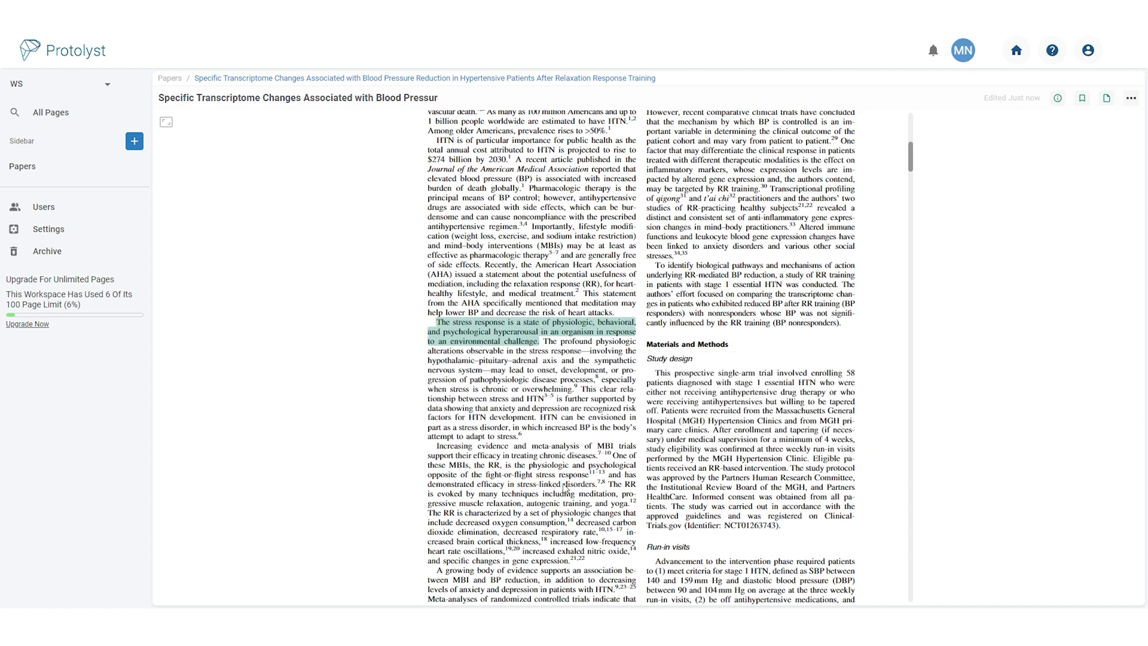
Display the list of Atoms captured from the paper, and return to the Papers table with that list closed.
scroll(569, 491, "down", 3)
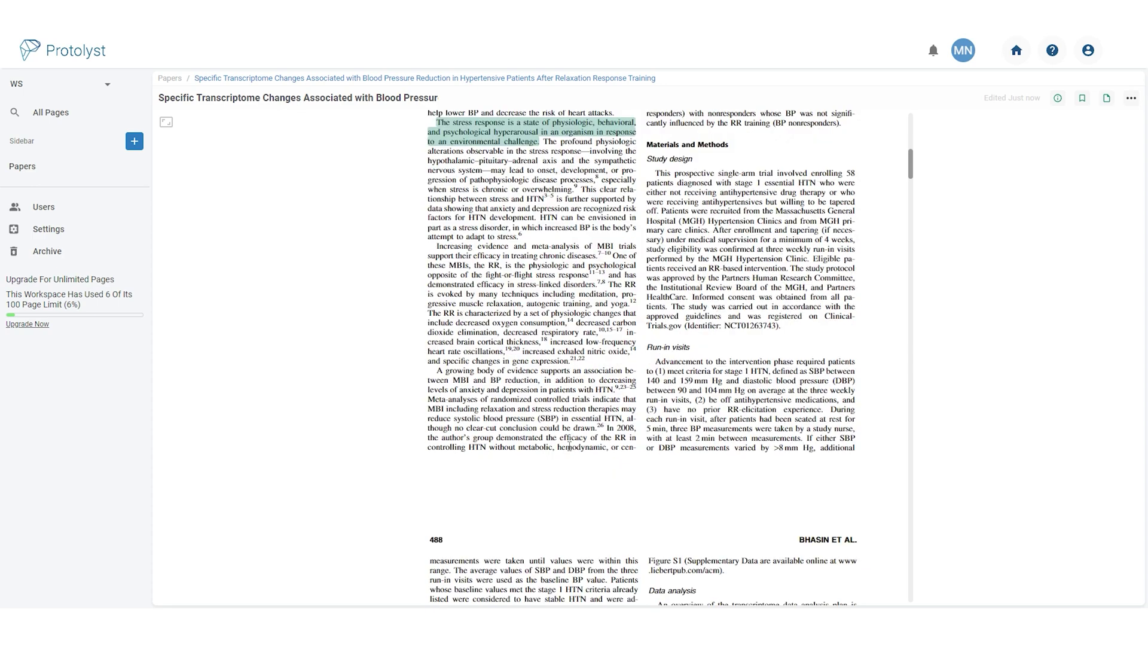
scroll(543, 454, "up", 6)
scroll(607, 487, "down", 3)
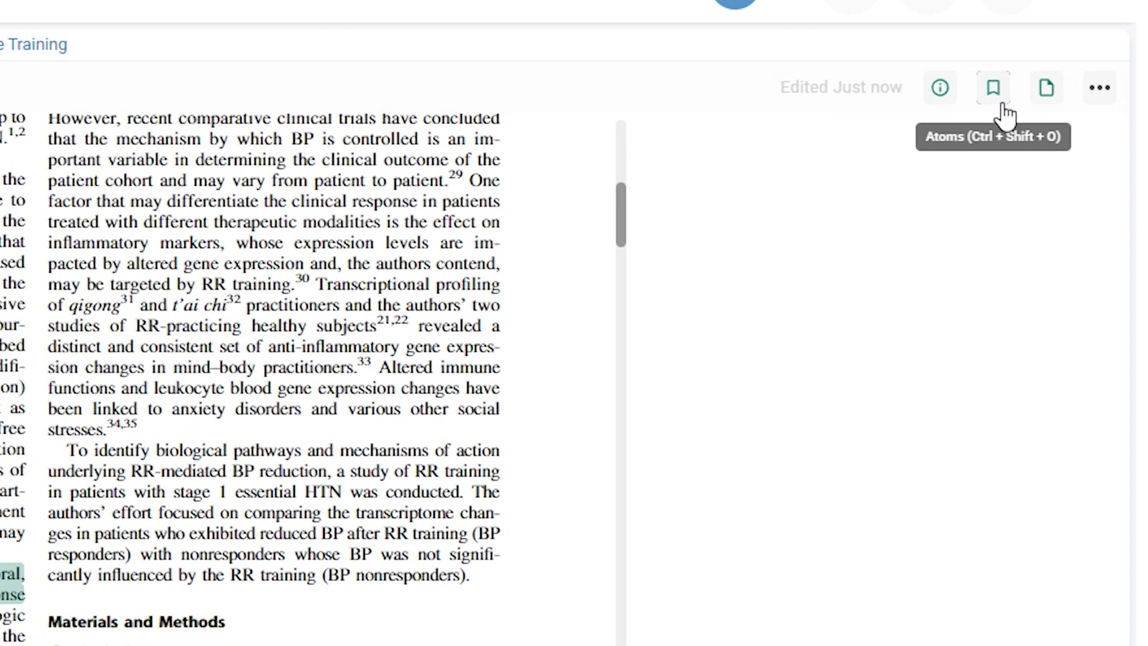
left_click(998, 100)
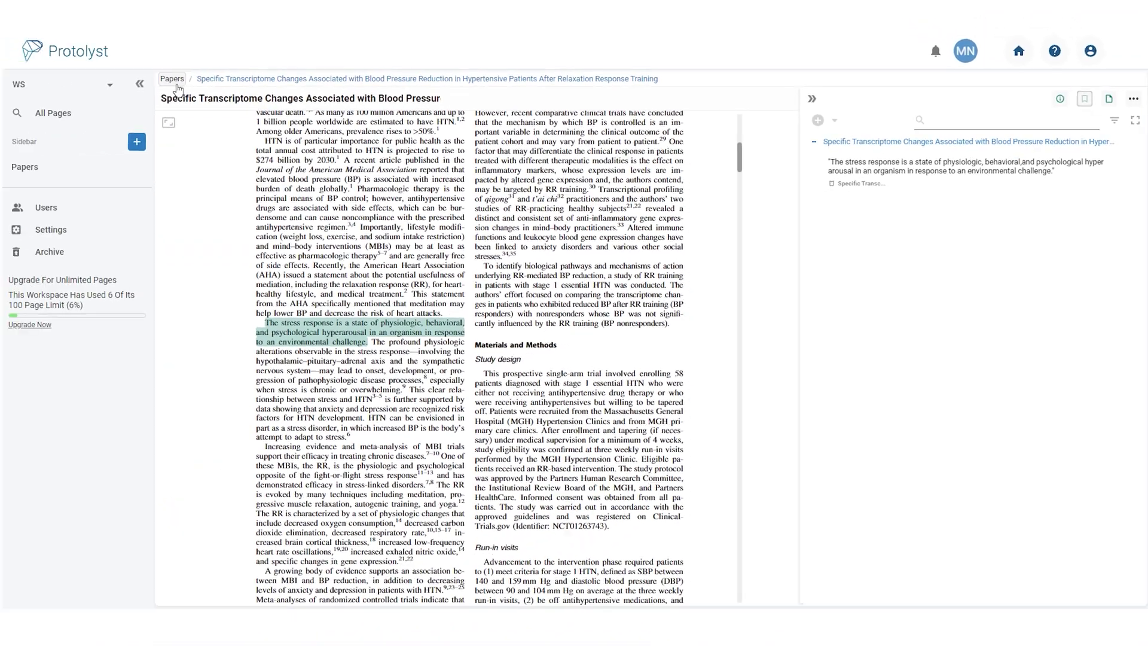
left_click(175, 79)
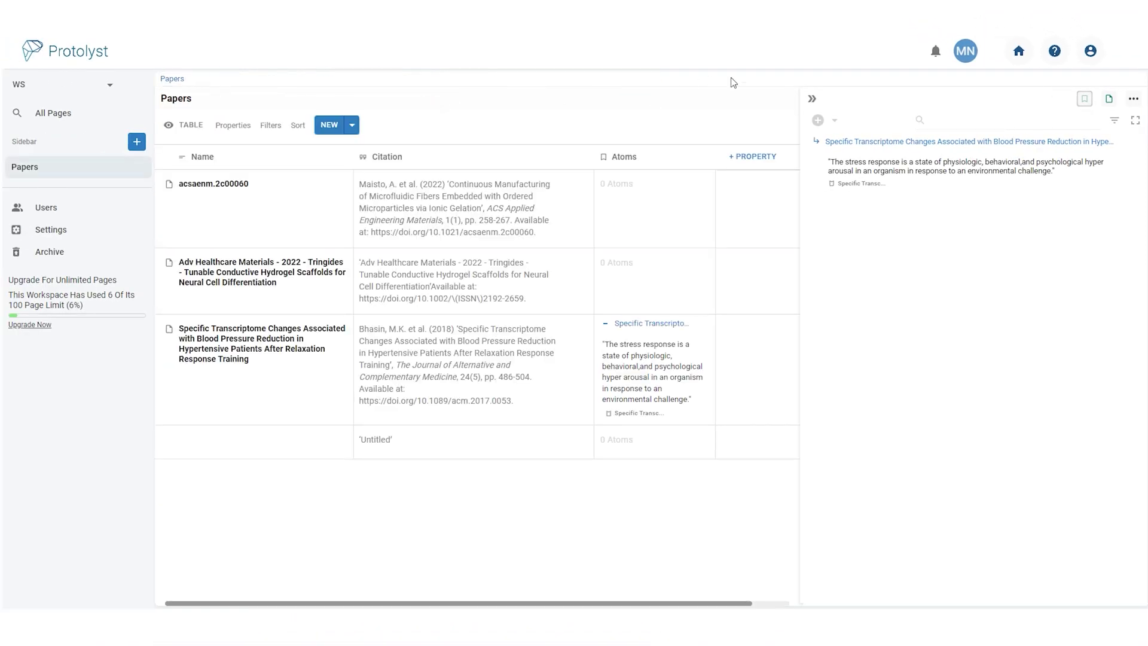
left_click(819, 105)
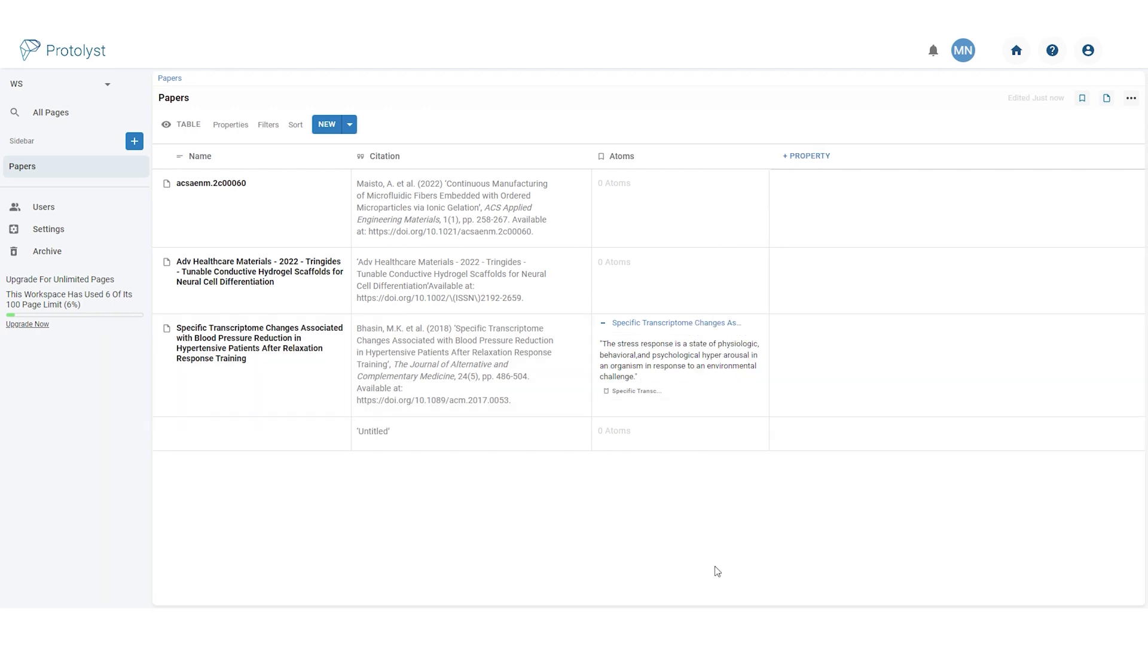
Set the Citation property's style to APA and open the citation options for the Specific Transcriptome Changes paper.
left_click(508, 157)
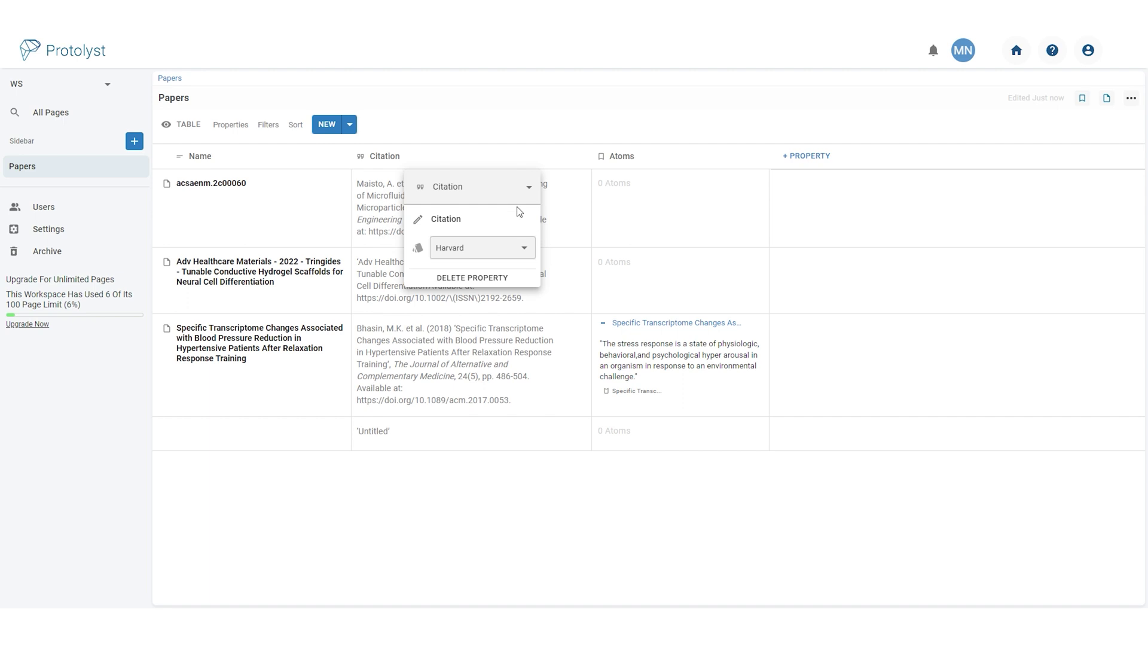
left_click(524, 248)
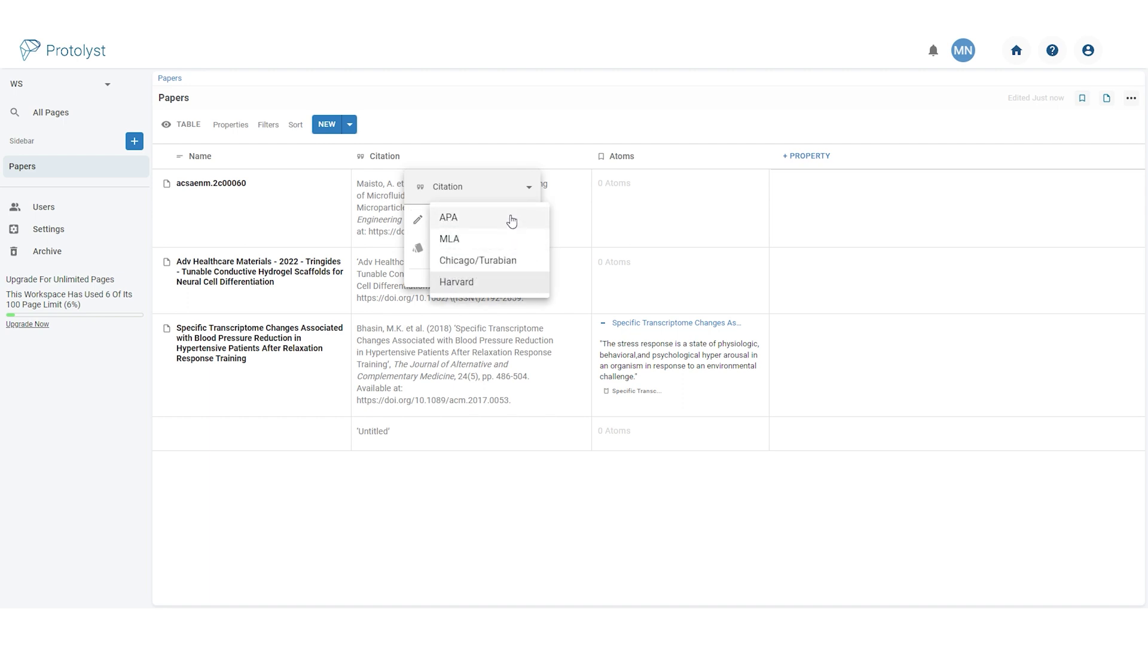
left_click(512, 219)
left_click(552, 139)
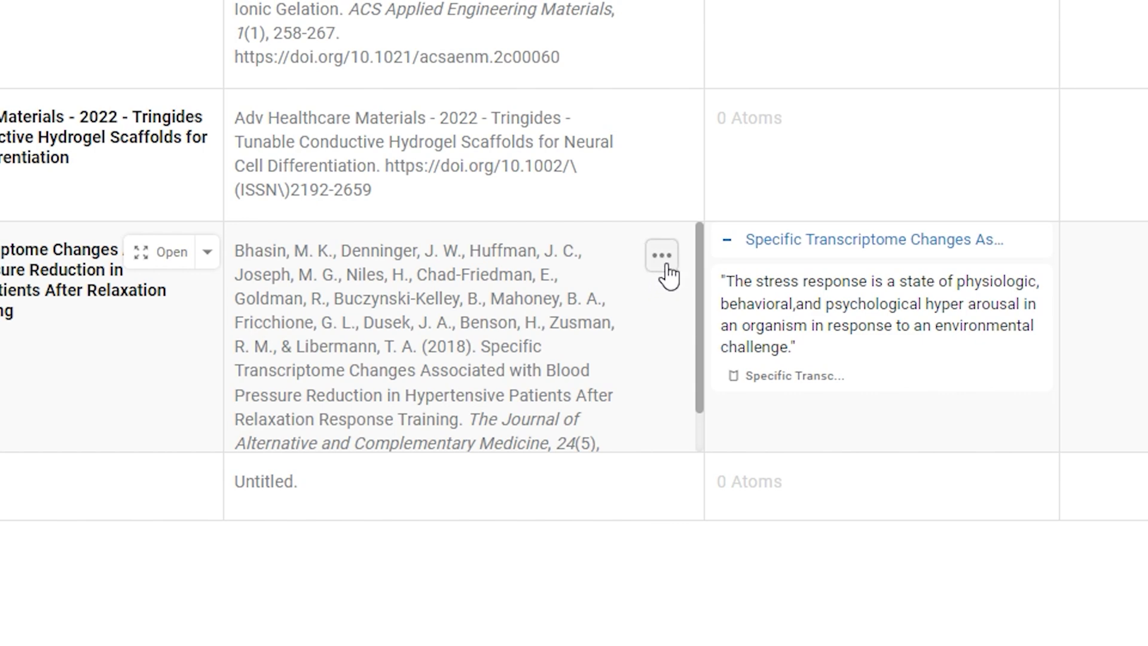
left_click(667, 266)
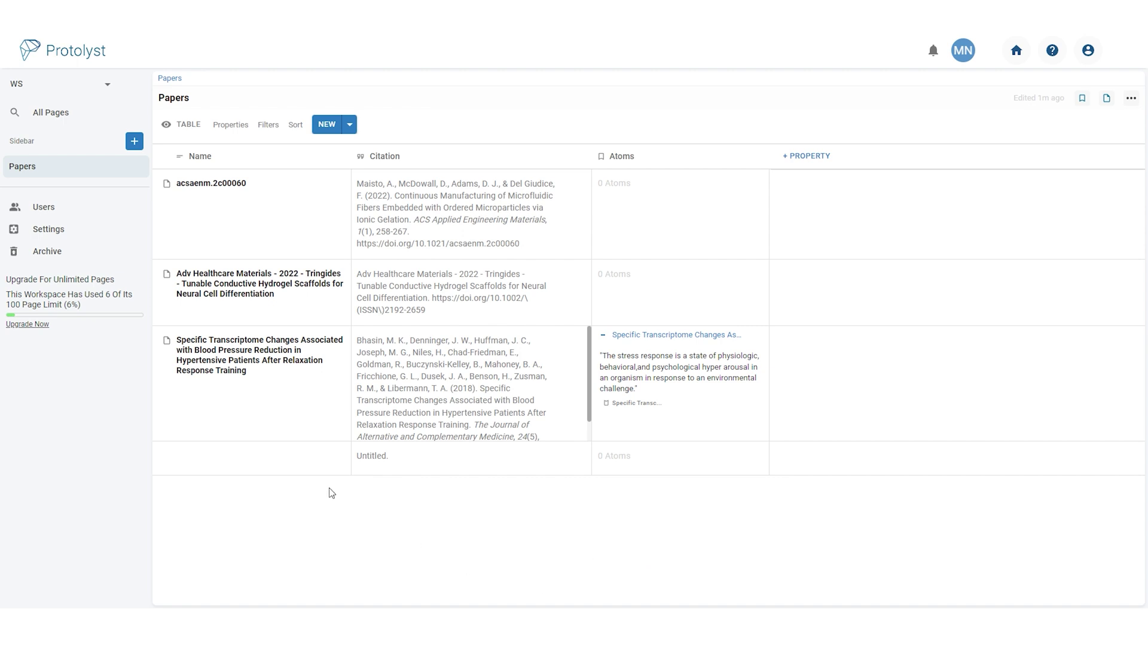
Create a new text editor page titled "First Year Report".
left_click(135, 142)
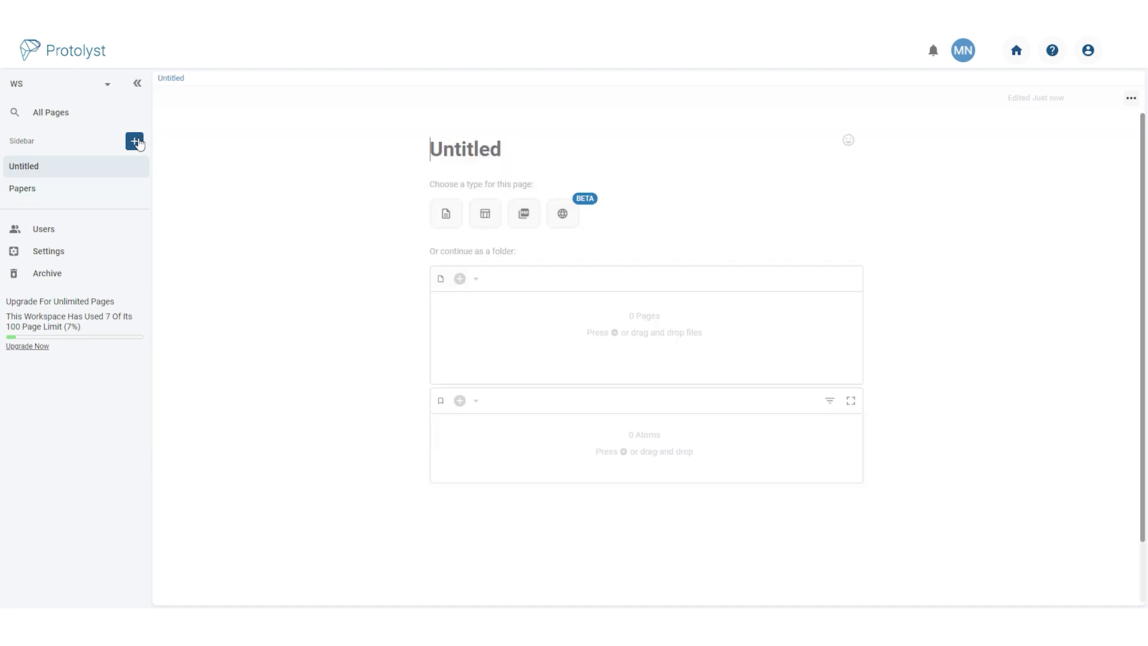
left_click(455, 211)
left_click(558, 147)
type("First ")
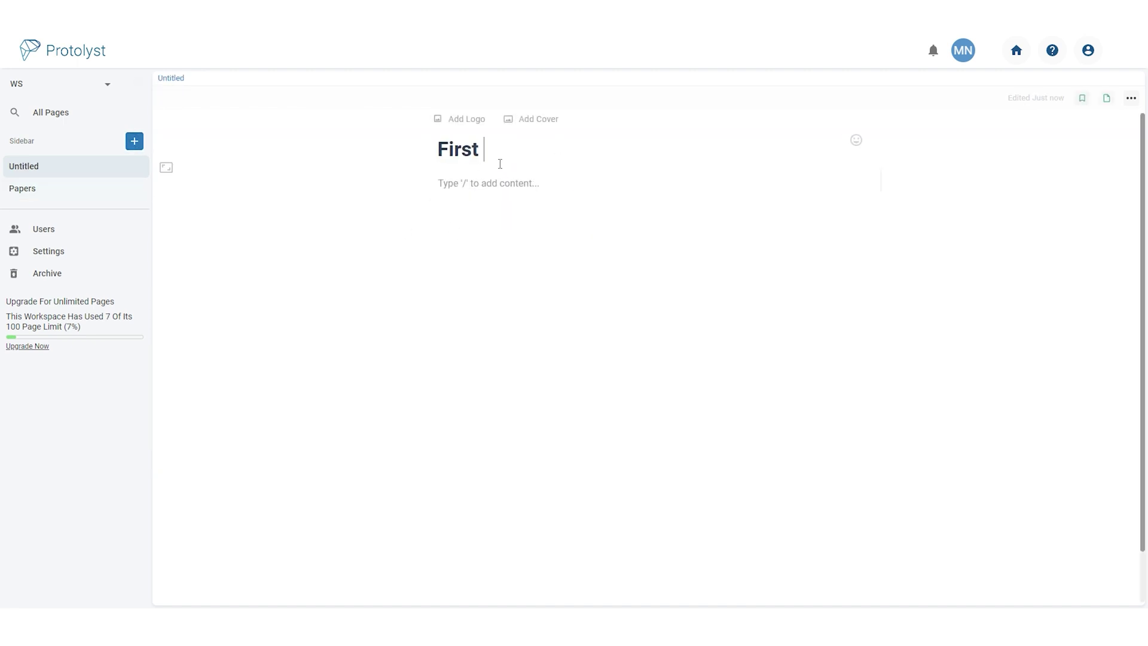
type("Year Report")
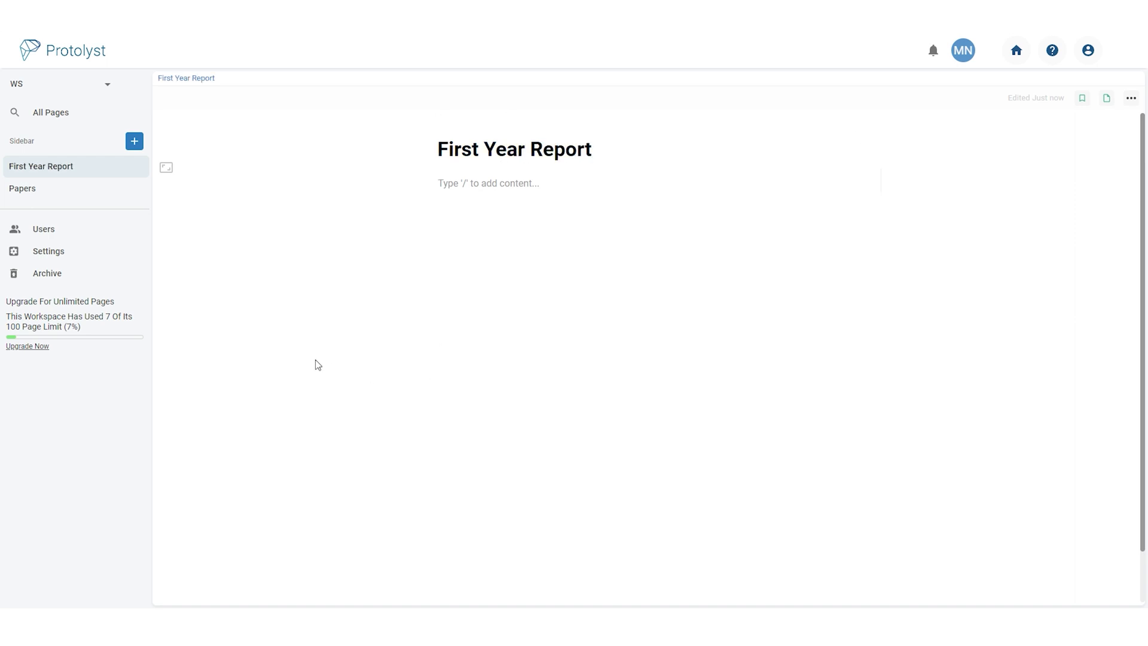
Show Papers in splitscreen beside First Year Report and insert the stress response Atom into the report's body.
mouse_move(118, 198)
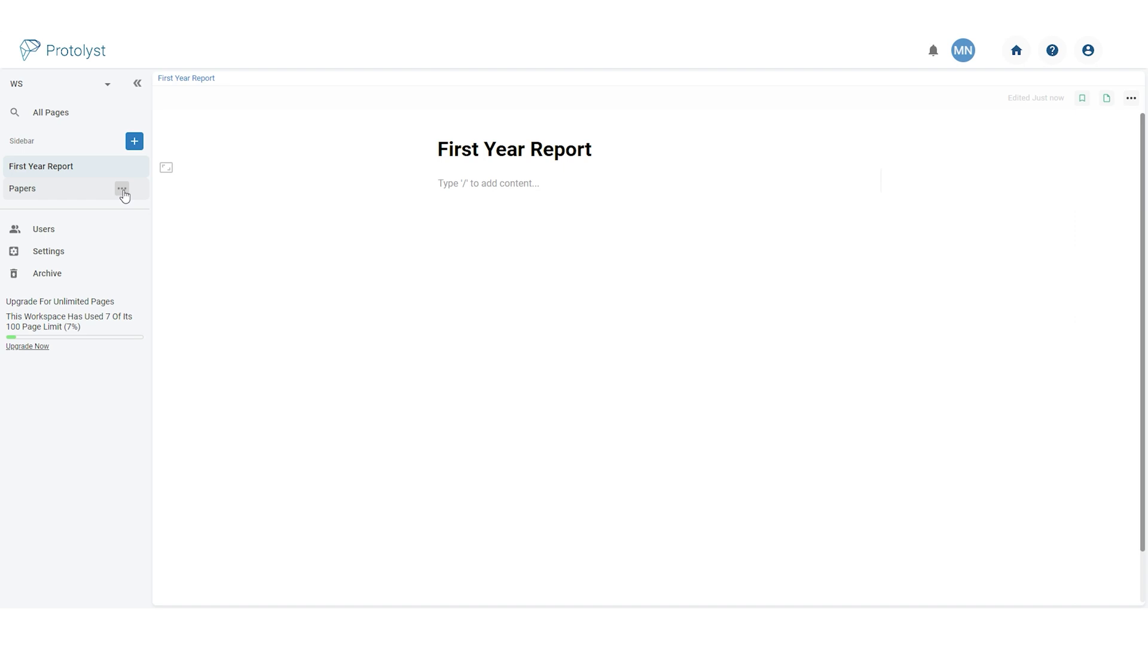
left_click(122, 190)
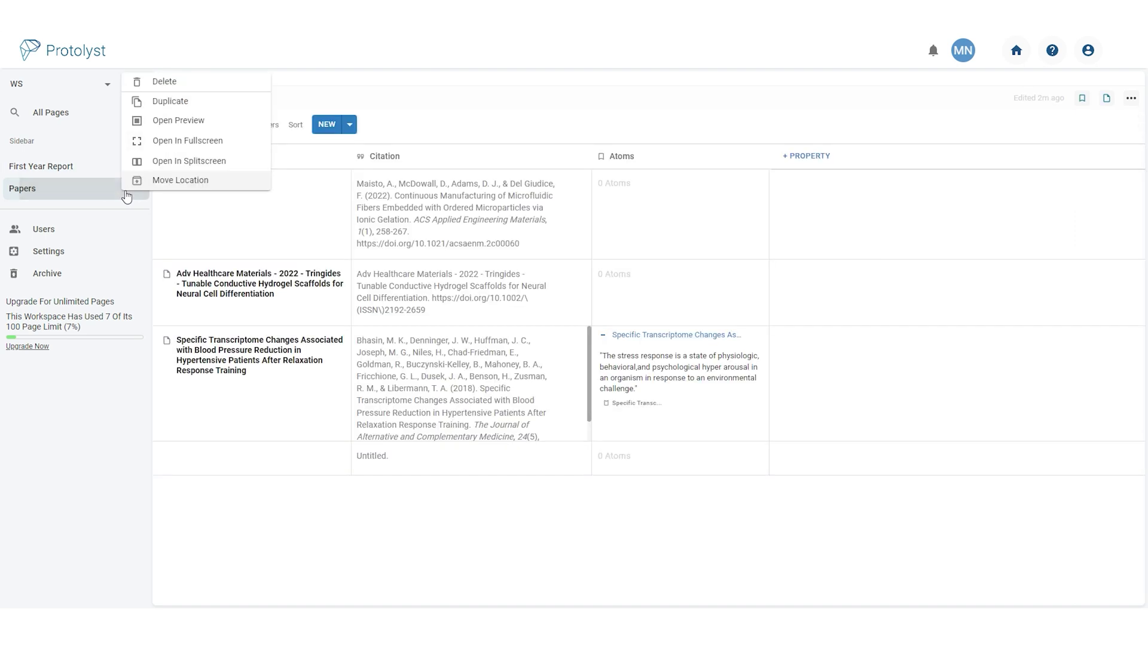
left_click(197, 161)
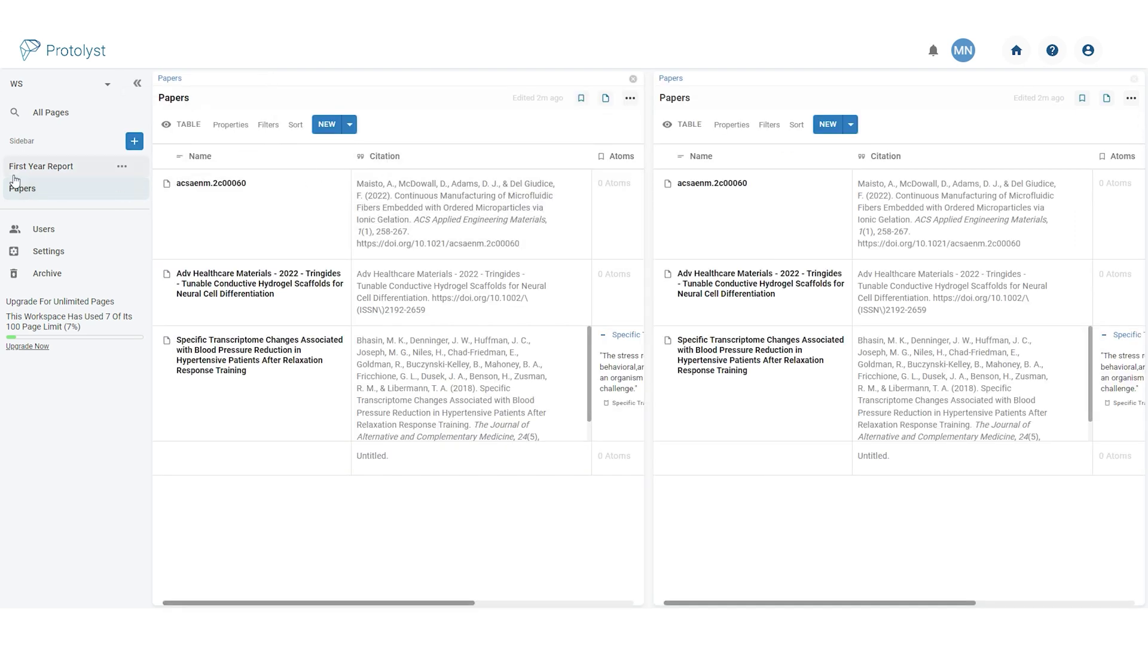
left_click(37, 169)
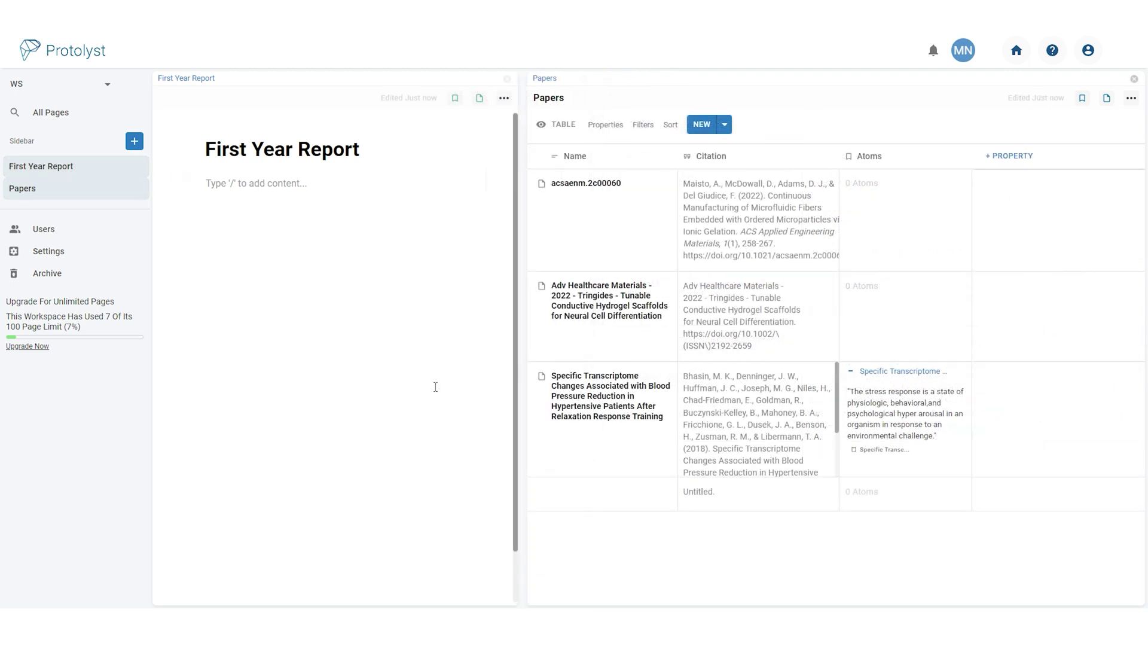
left_click_drag(861, 405, 223, 193)
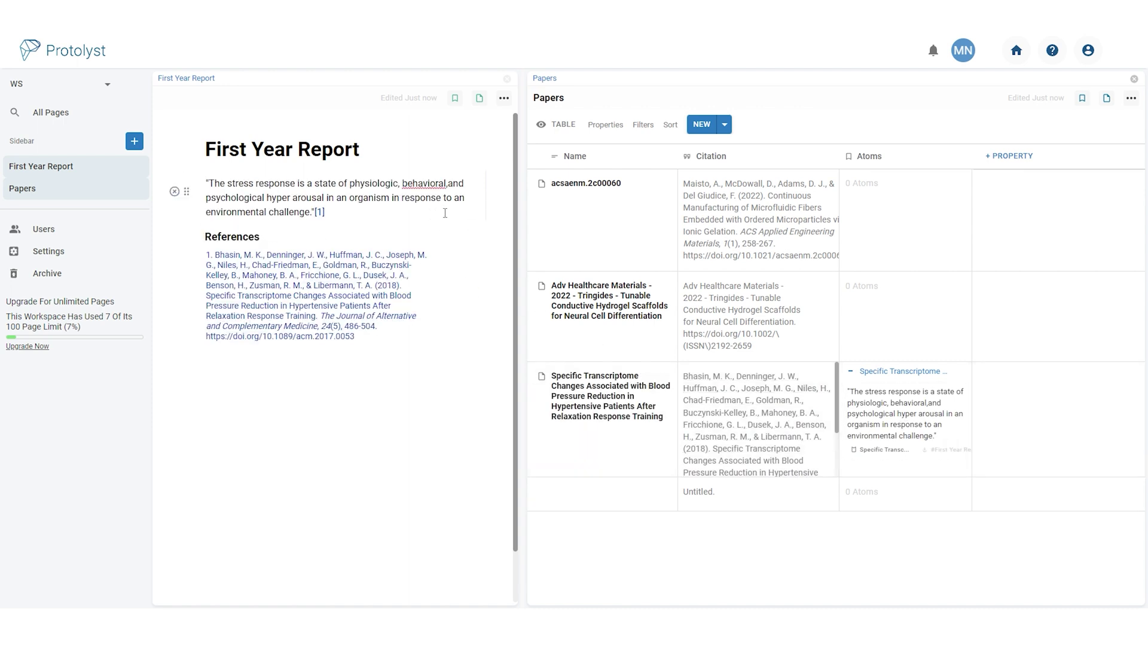
Widen the First Year Report pane beside Papers and hide the report's references from the References heading's options.
left_click_drag(524, 234, 733, 247)
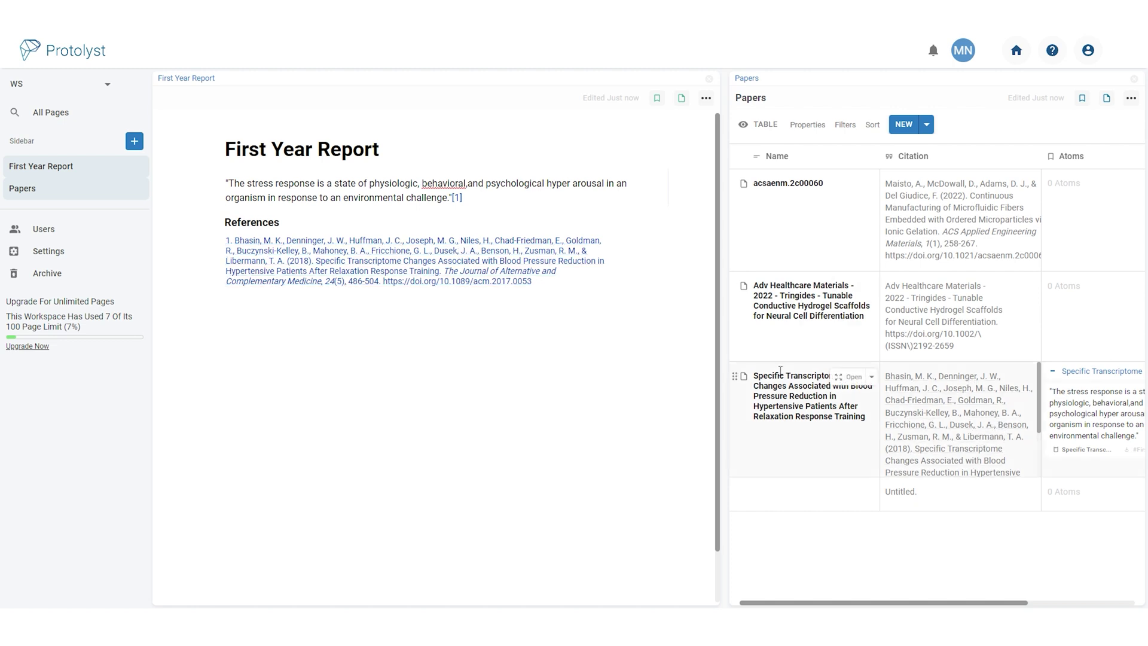
left_click(291, 224)
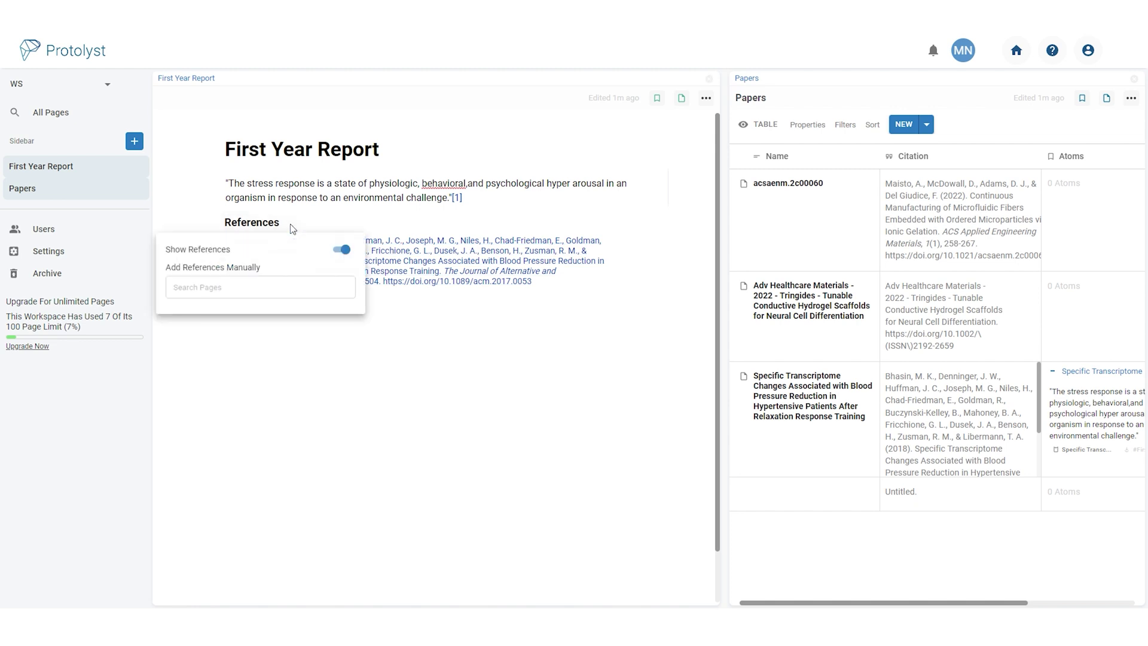
left_click(348, 251)
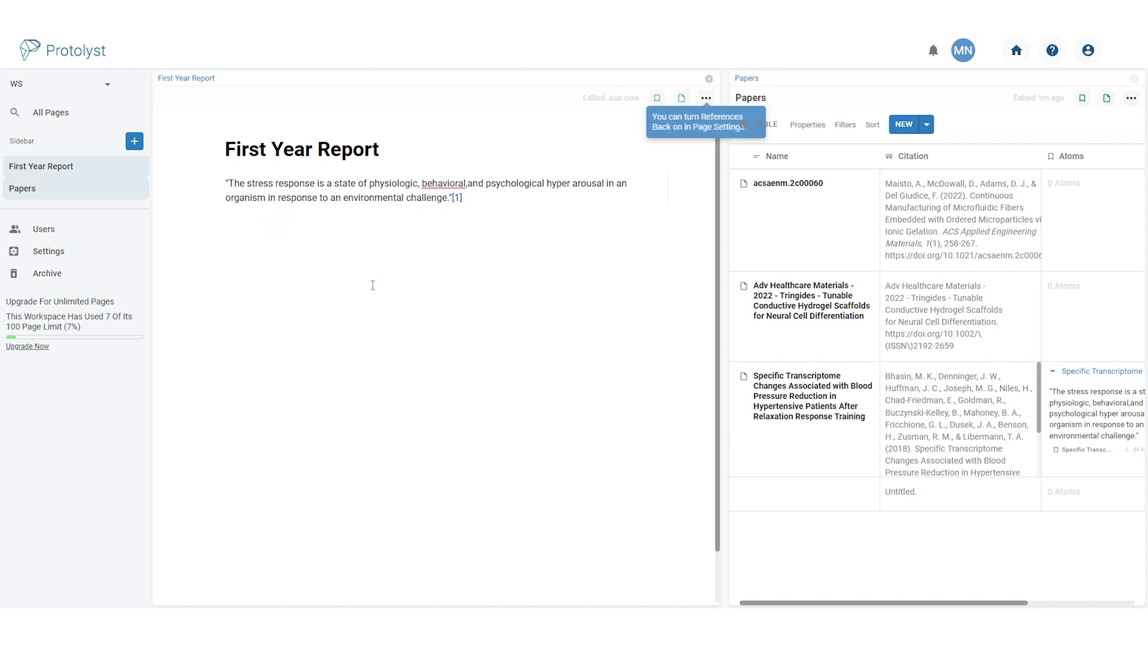
Turn Show References back on in the page settings of First Year Report.
left_click(707, 99)
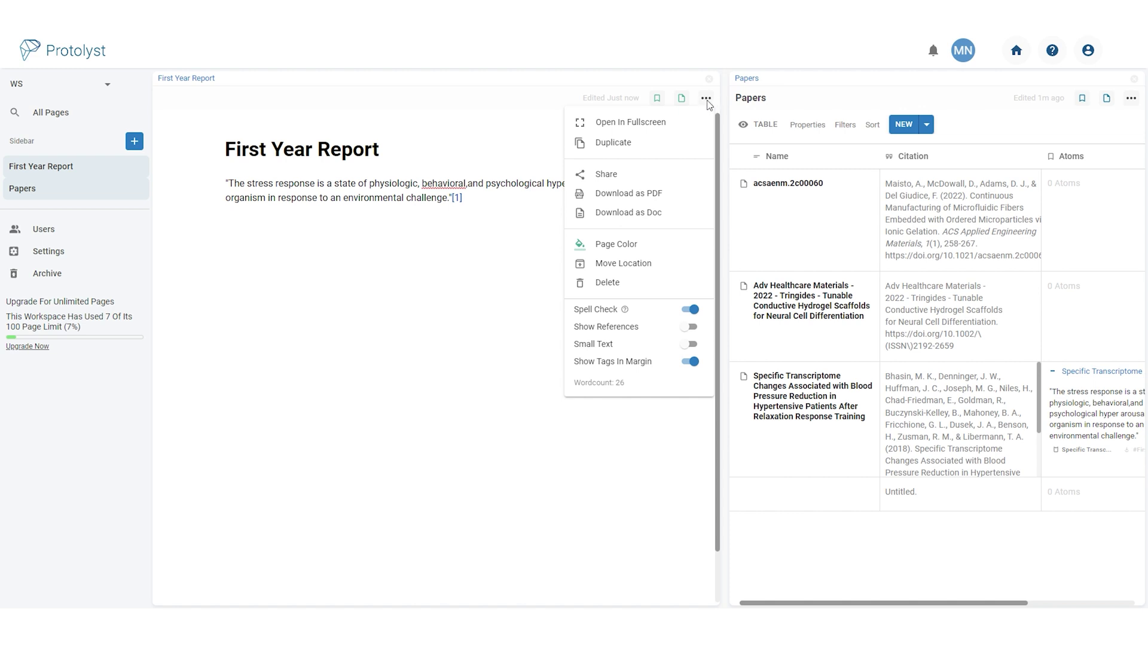
left_click(689, 328)
left_click(510, 311)
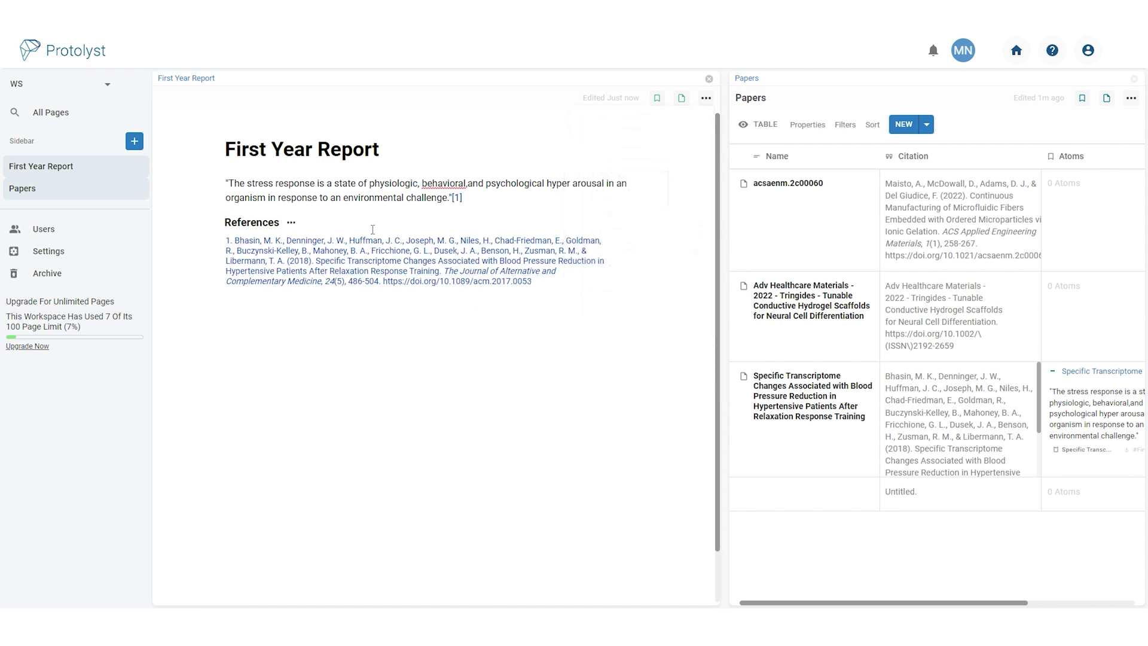
Open reference 1 for editing, examine its details and data import options, and close the form without changes.
mouse_move(631, 246)
mouse_move(604, 261)
left_click(633, 247)
left_click(633, 228)
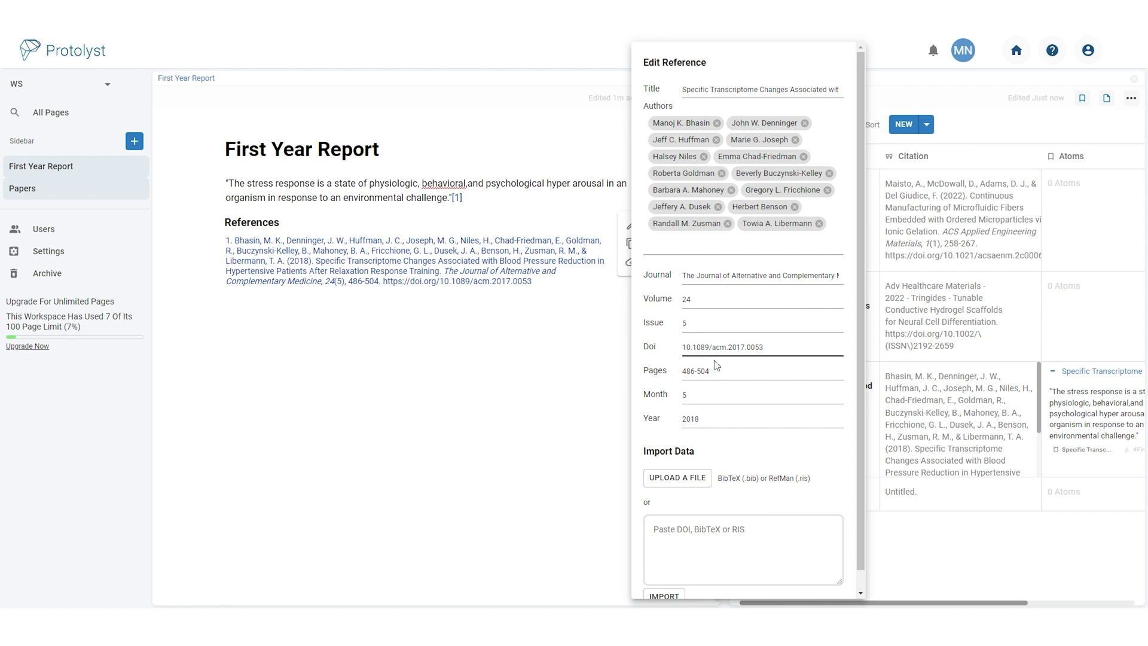
scroll(723, 419, "down", 1)
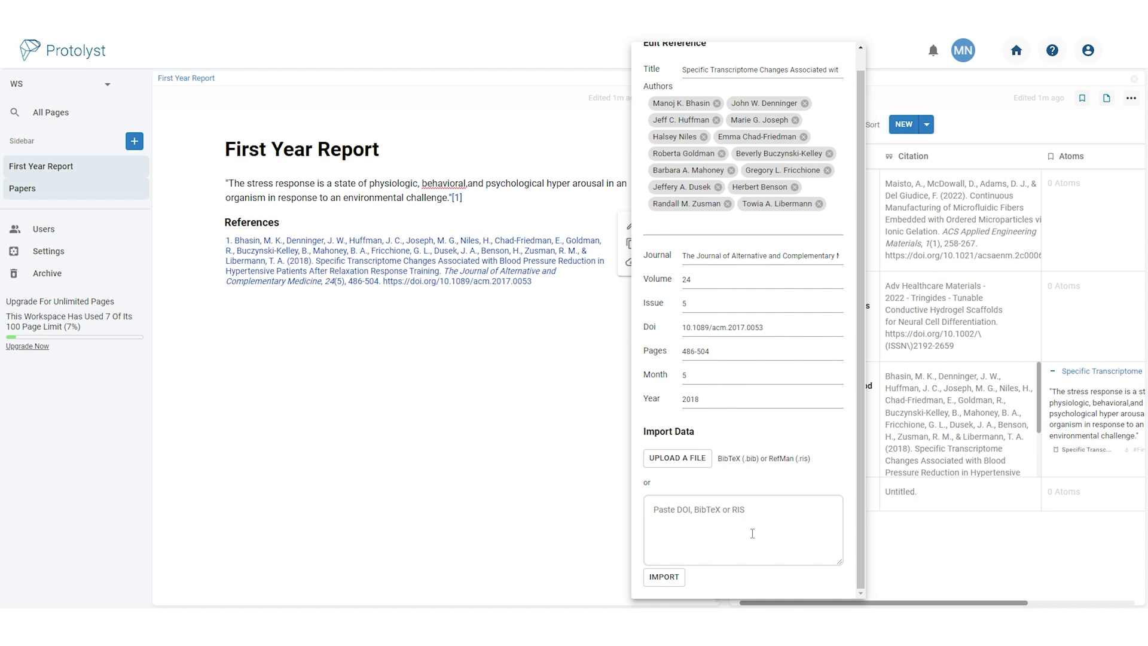
key("Escape")
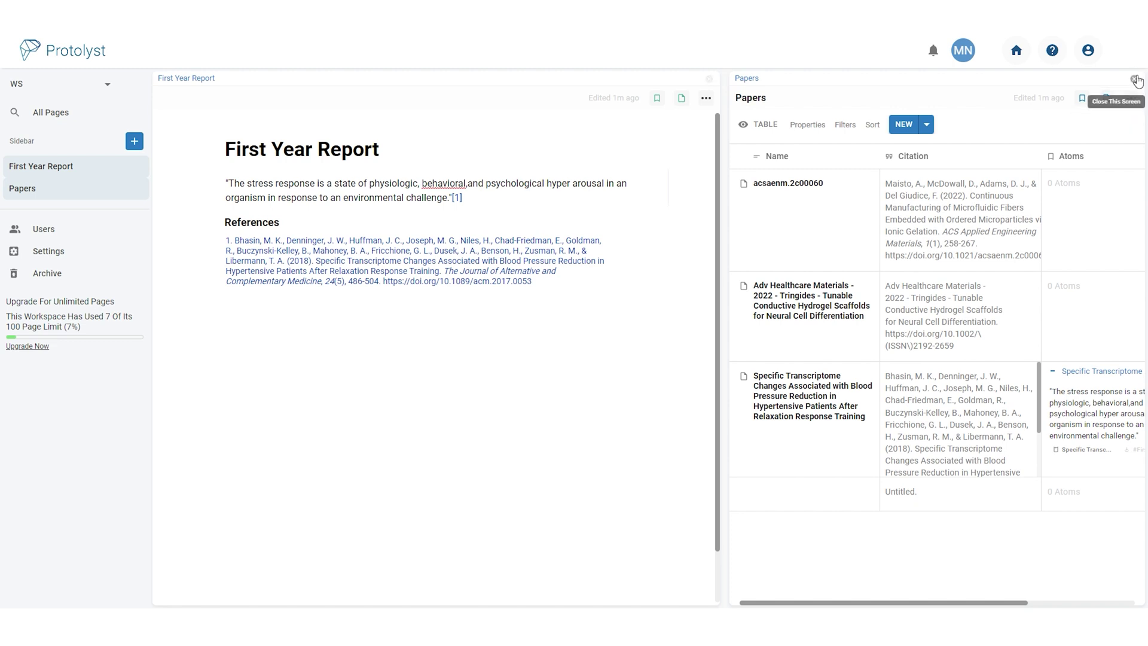
Close the Papers splitscreen and open the quote's source paper from citation [1] in the report.
left_click(1134, 78)
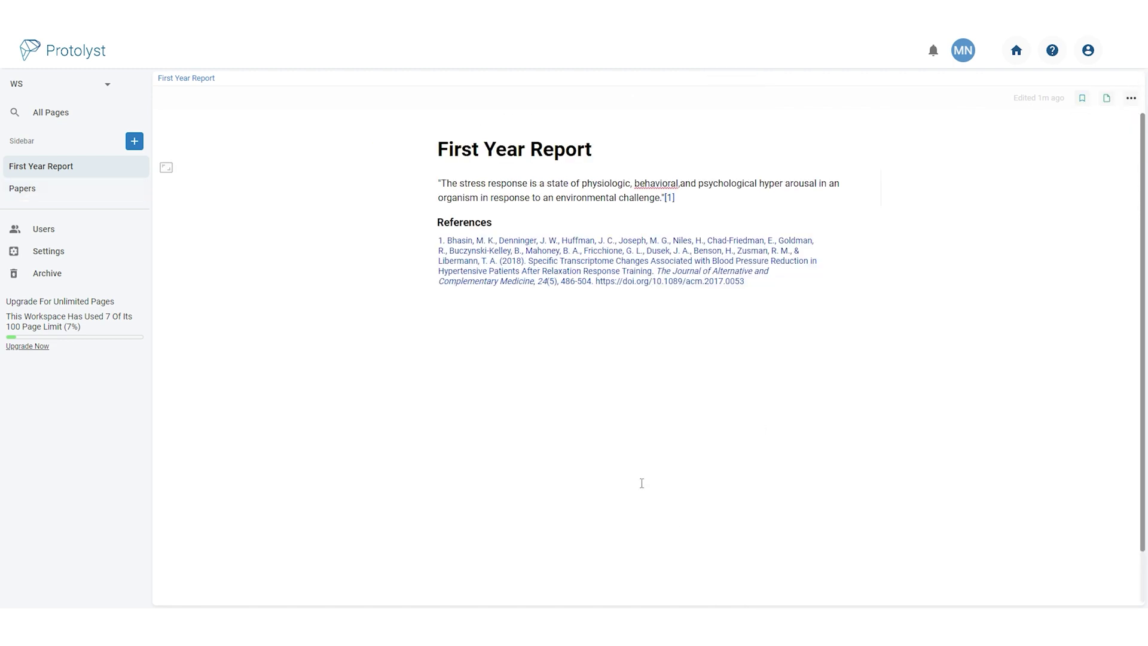
left_click(671, 198)
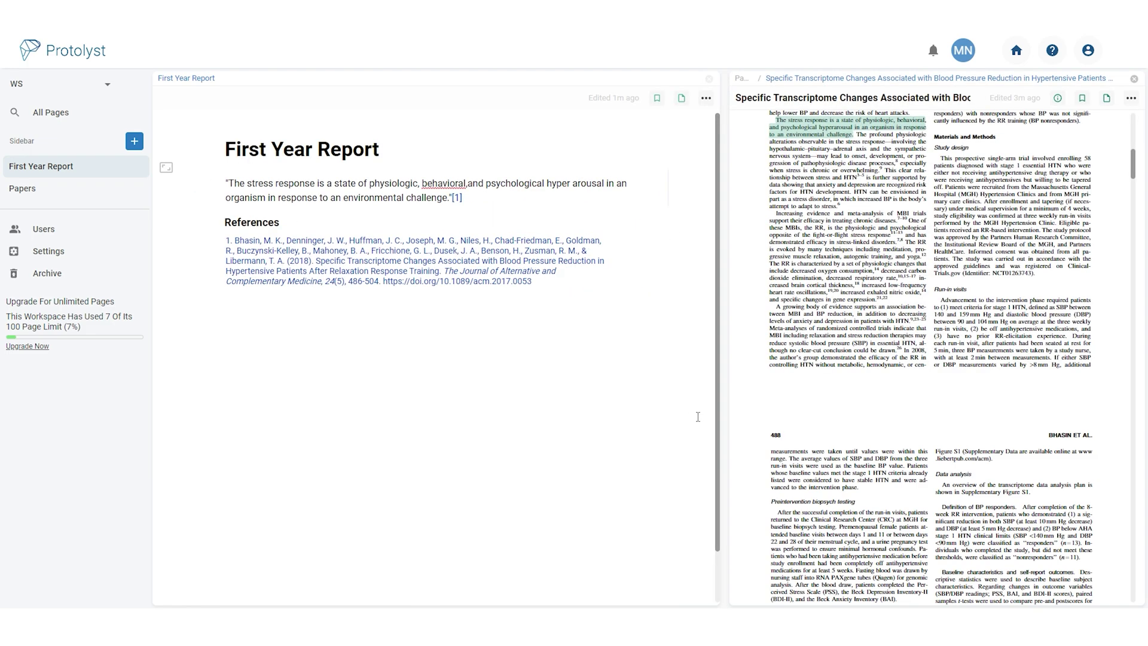